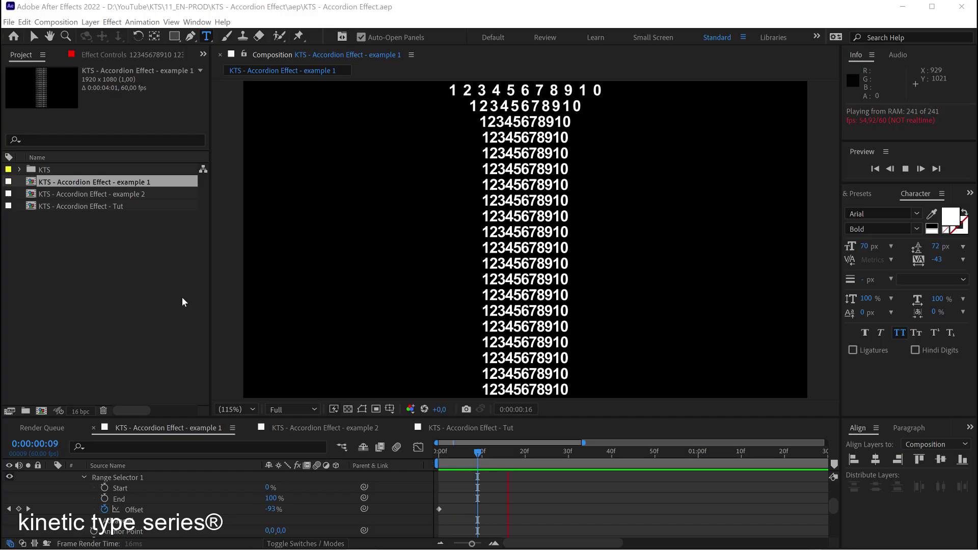
# - Select the 'KTS - Accordion Effect - Tut' composition in the Project panel
pyautogui.click(73, 207)
pyautogui.doubleClick(74, 206)
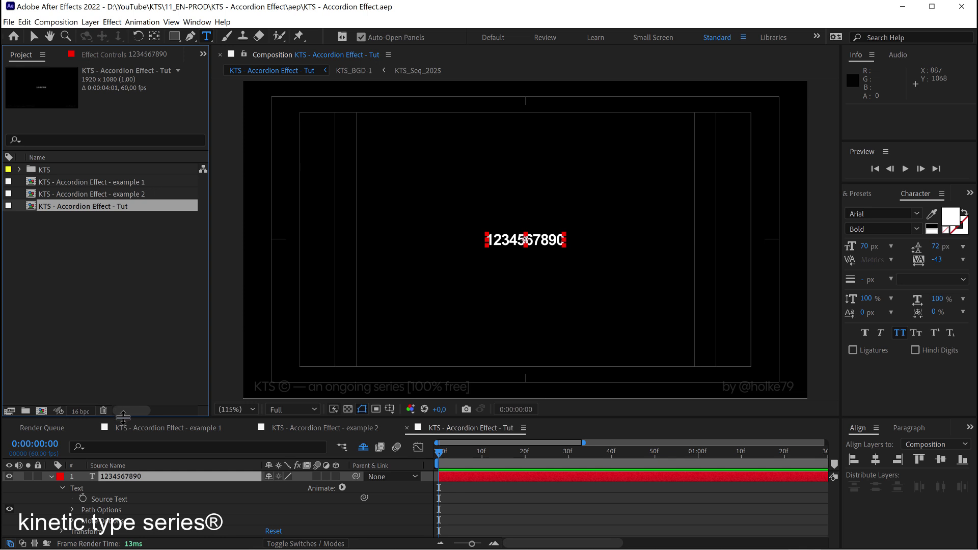
pyautogui.moveTo(123, 417); pyautogui.dragTo(123, 401)
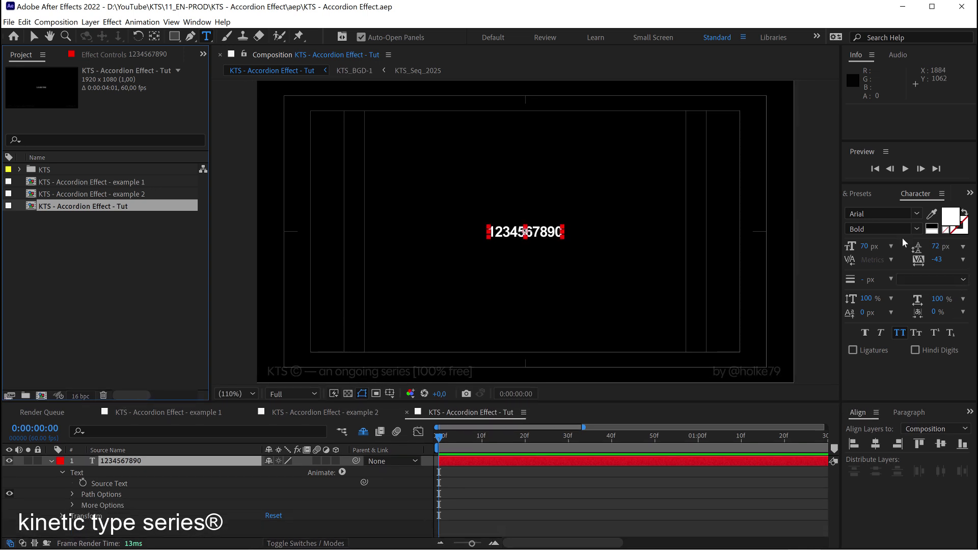
pyautogui.doubleClick(128, 461)
pyautogui.hotkey('ctrl', 'c')
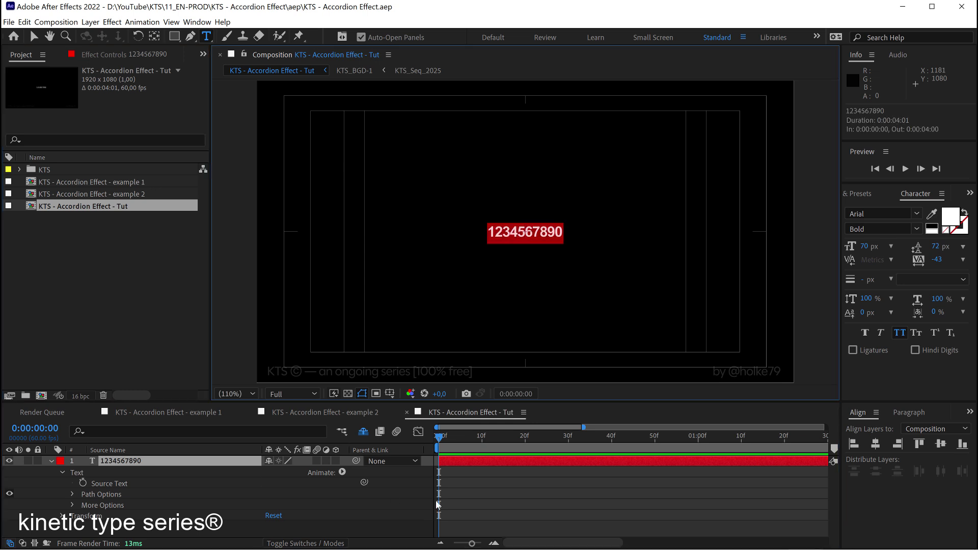
pyautogui.press('Escape')
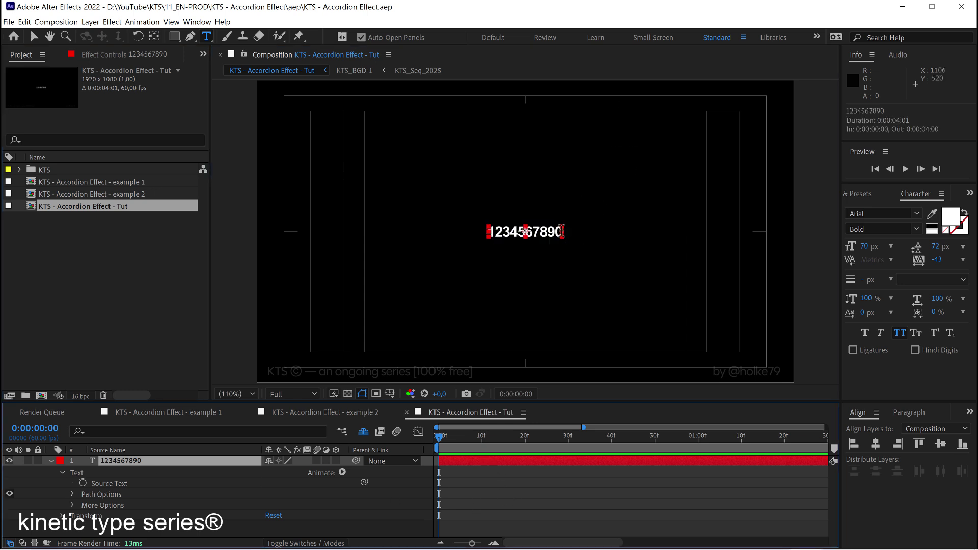
pyautogui.click(562, 232)
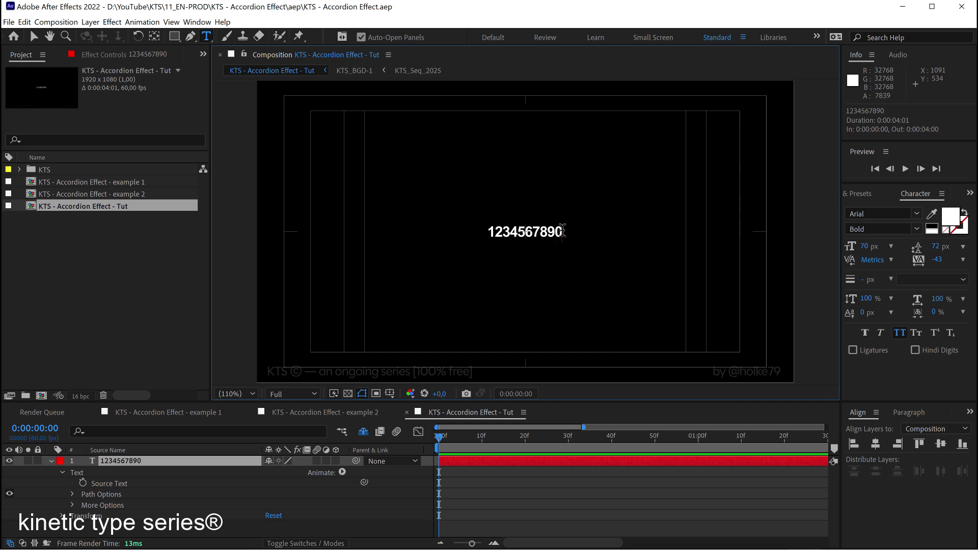
pyautogui.hotkey('ctrl', 'alt', 'Home')
pyautogui.press('Return')
pyautogui.hotkey('ctrl', 'v')
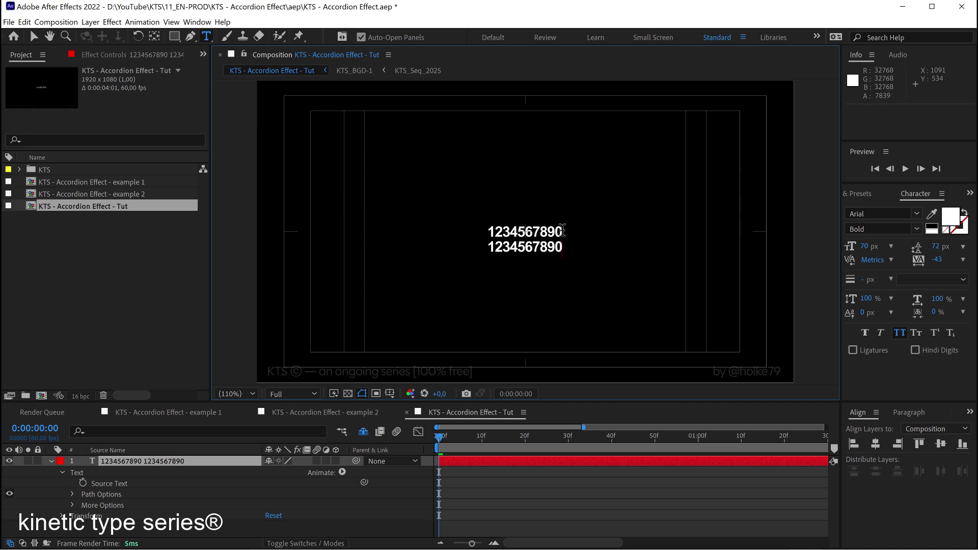
pyautogui.press('Return')
pyautogui.hotkey('ctrl', 'v')
pyautogui.press('Return')
pyautogui.hotkey('ctrl', 'v')
pyautogui.press('Return')
pyautogui.hotkey('ctrl', 'v')
pyautogui.press('Return')
pyautogui.hotkey('ctrl', 'v')
pyautogui.press('Return')
pyautogui.hotkey('ctrl', 'v')
pyautogui.press('Return')
pyautogui.hotkey('ctrl', 'v')
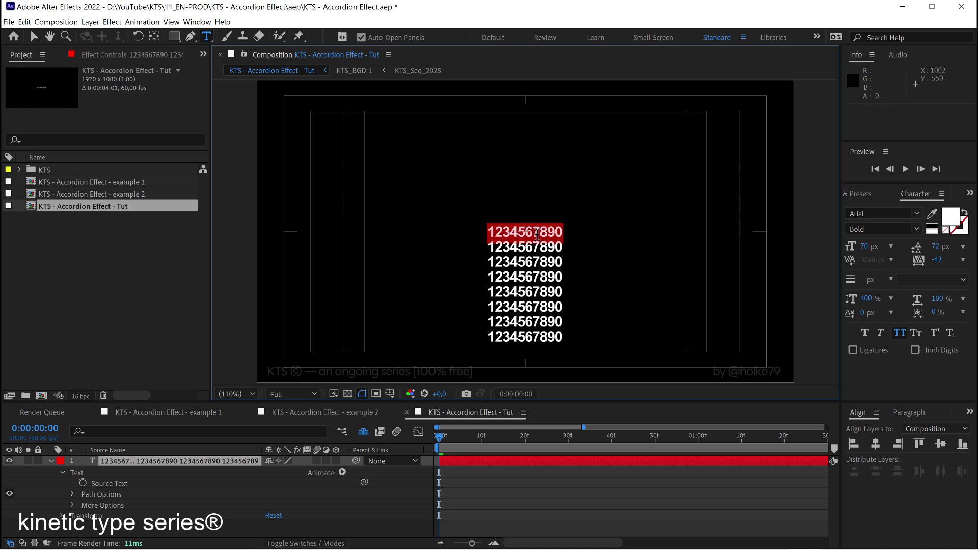
pyautogui.press('Return')
pyautogui.hotkey('ctrl', 'v')
pyautogui.press('Return')
pyautogui.hotkey('ctrl', 'v')
pyautogui.press('Return')
pyautogui.hotkey('ctrl', 'v')
pyautogui.press('Escape')
pyautogui.click(941, 444)
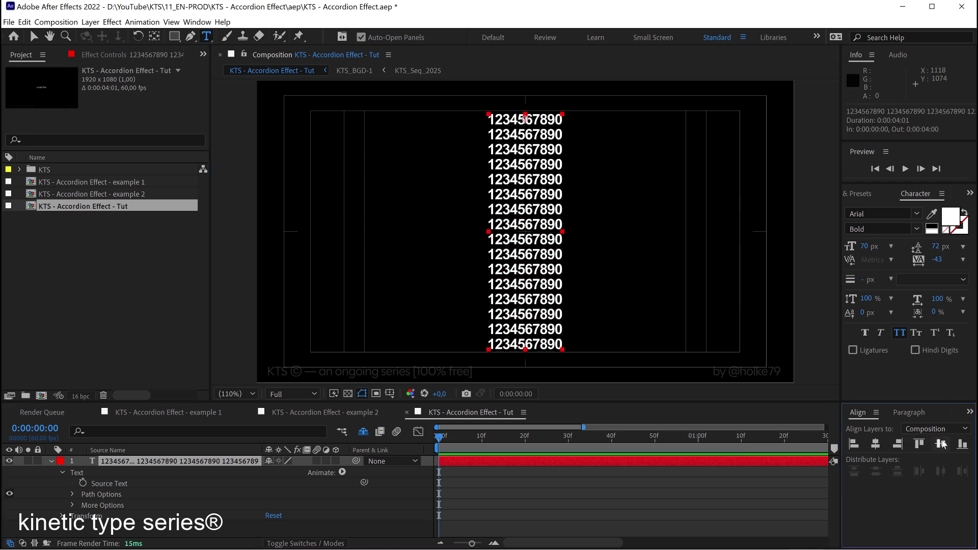
pyautogui.doubleClick(534, 323)
pyautogui.hotkey('ctrl', 'c')
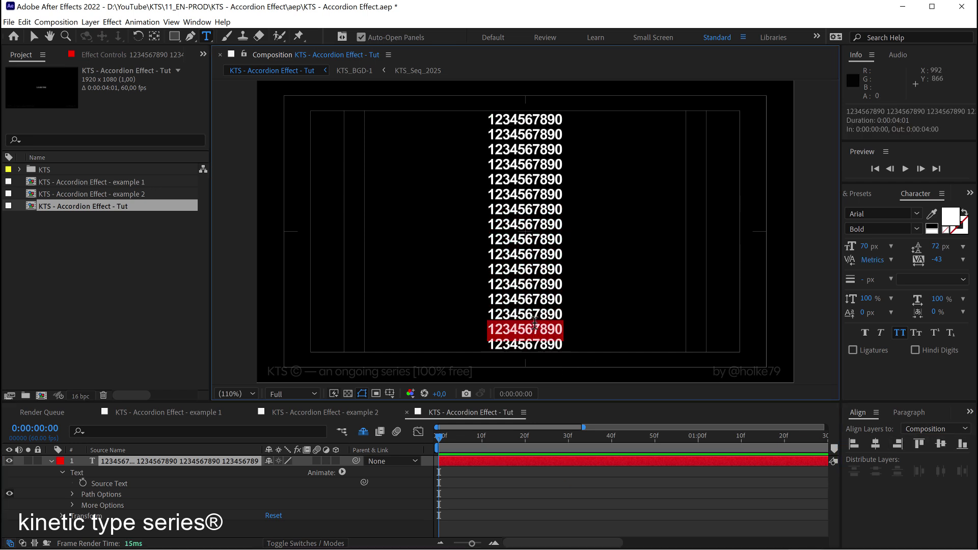
pyautogui.click(564, 328)
pyautogui.press('Return')
pyautogui.hotkey('ctrl', 'v')
pyautogui.press('Return')
pyautogui.hotkey('ctrl', 'v')
pyautogui.click(572, 462)
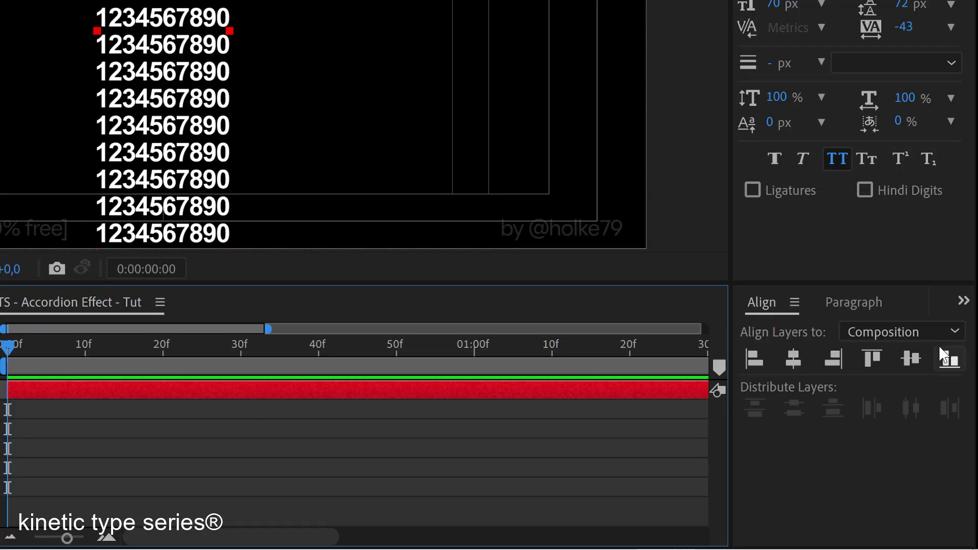
# - Re-centre the taller number stack vertically and save the project
pyautogui.click(912, 360)
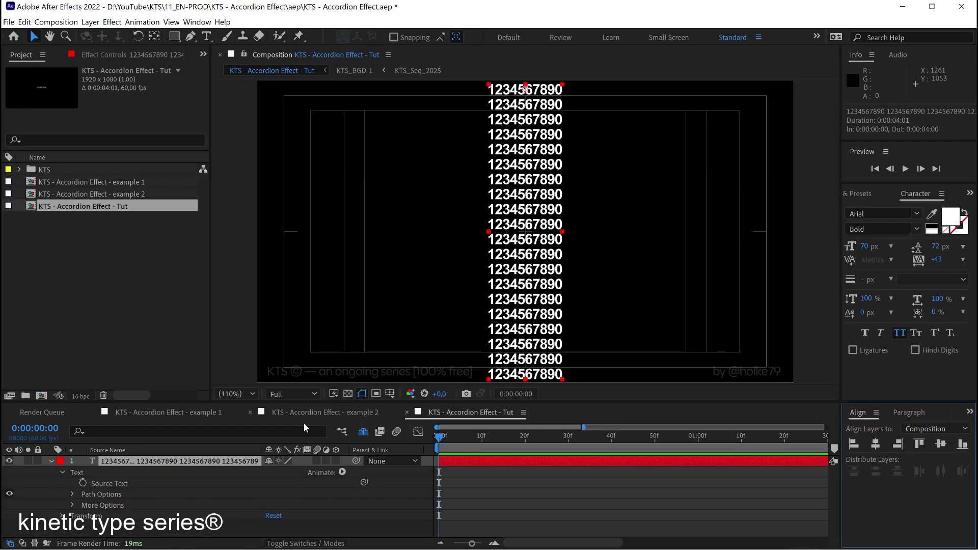
pyautogui.hotkey('ctrl', 's')
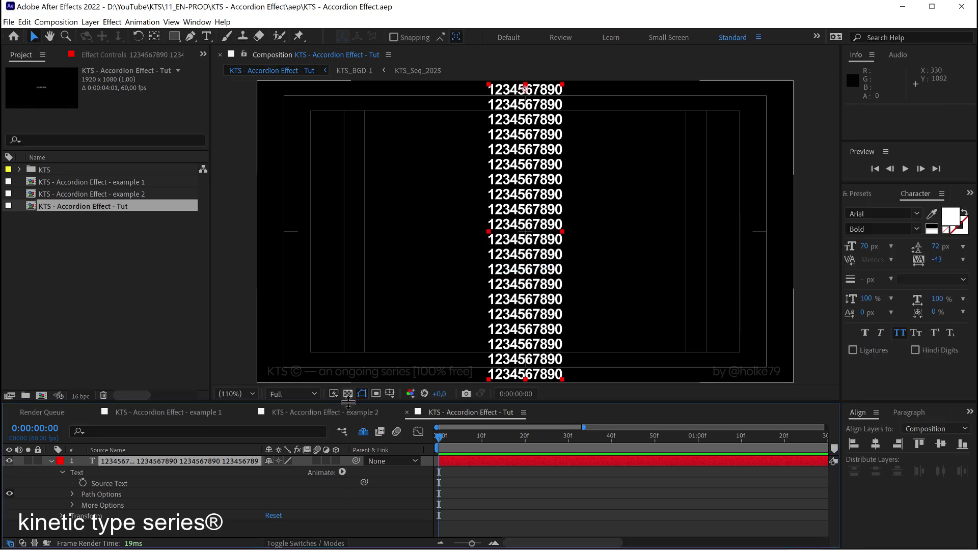
pyautogui.moveTo(348, 402); pyautogui.dragTo(348, 378)
# - Bring up the text layer's Animate list of text properties
pyautogui.click(342, 447)
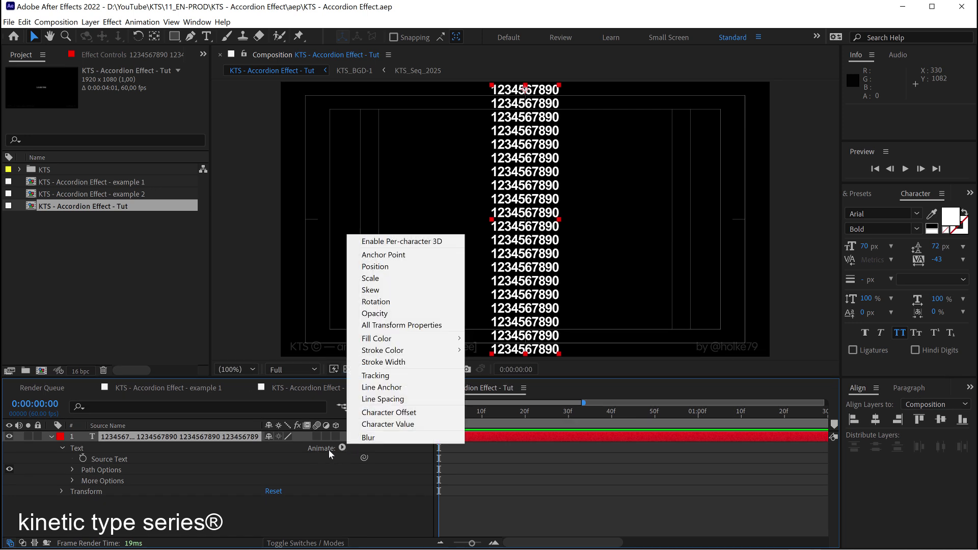
pyautogui.click(51, 436)
pyautogui.click(51, 436)
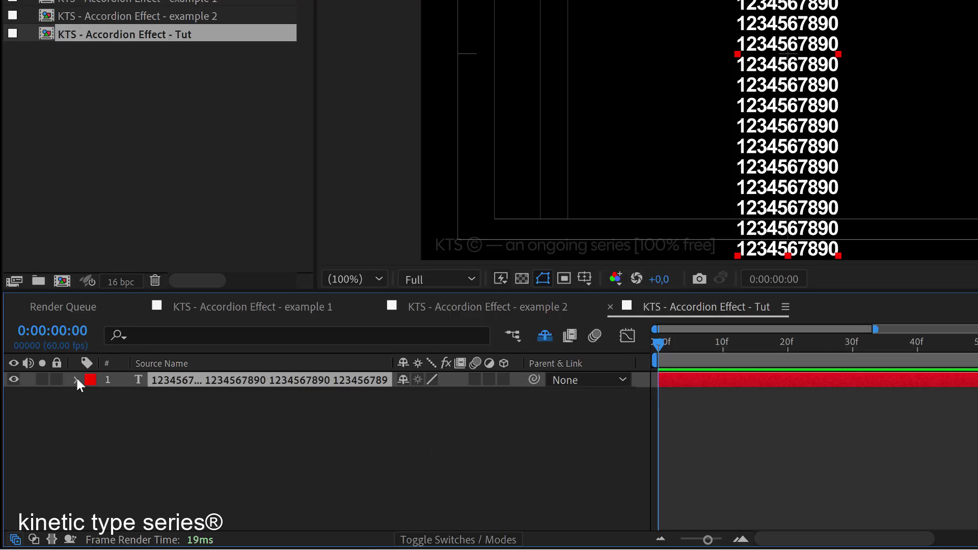
pyautogui.click(51, 436)
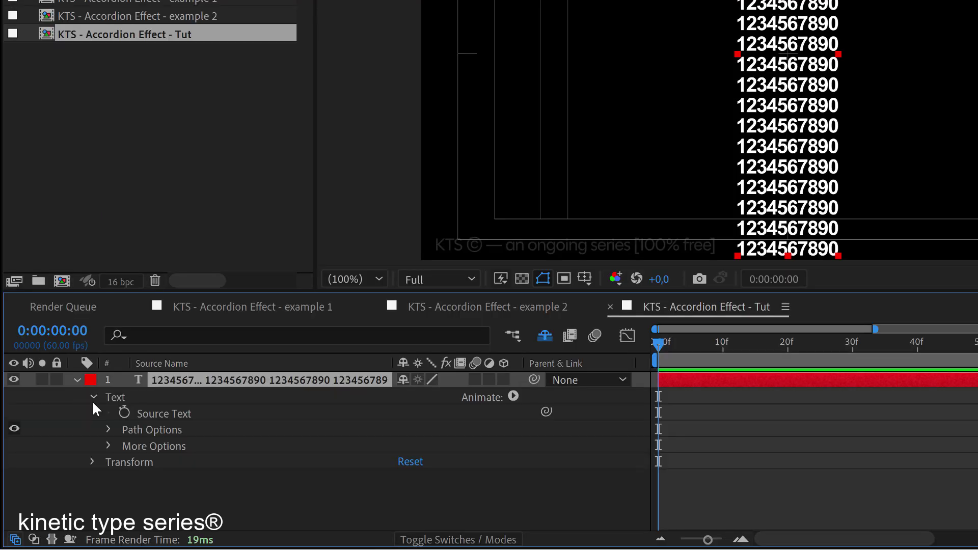
pyautogui.click(92, 397)
pyautogui.click(92, 397)
pyautogui.click(513, 395)
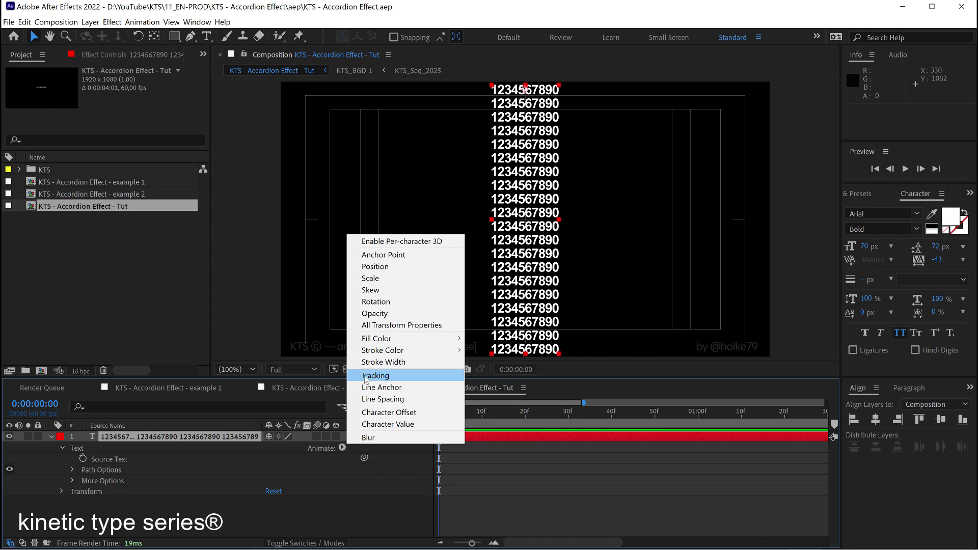
# - Add a Tracking animator and scrub its Tracking Amount from 0 to 233
pyautogui.click(367, 377)
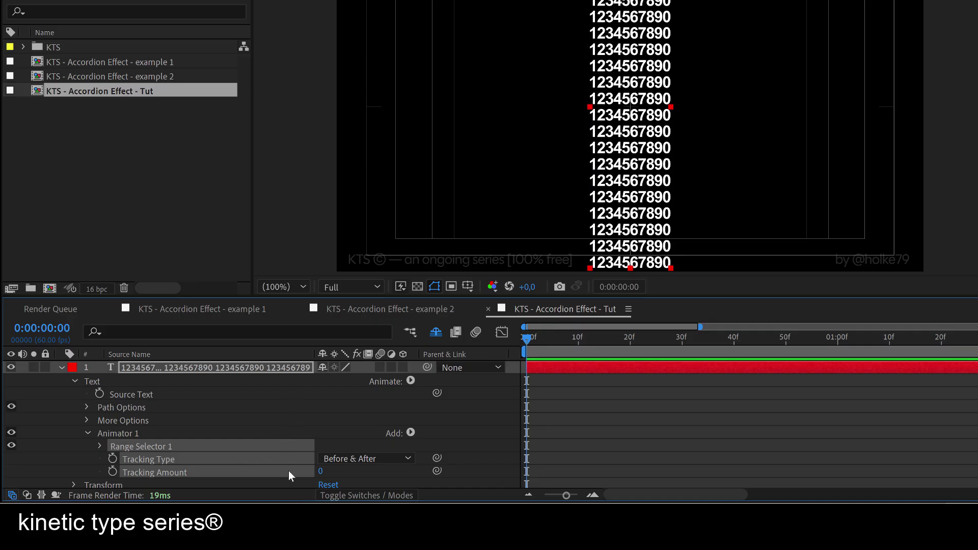
pyautogui.click(361, 472)
pyautogui.moveTo(321, 473); pyautogui.dragTo(497, 471)
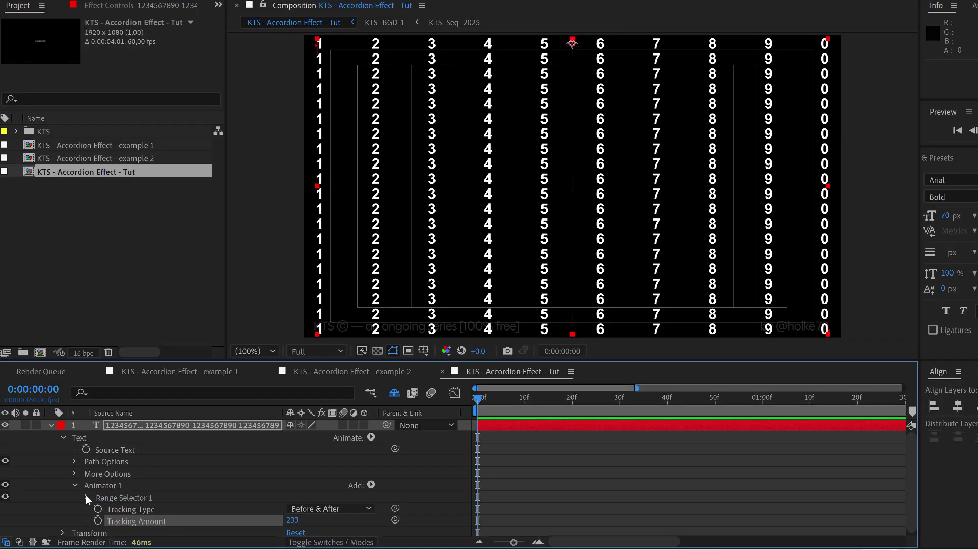
# - Expand Range Selector 1 and set its Offset to 38%
pyautogui.click(87, 497)
pyautogui.scroll(-2, 130, 496)
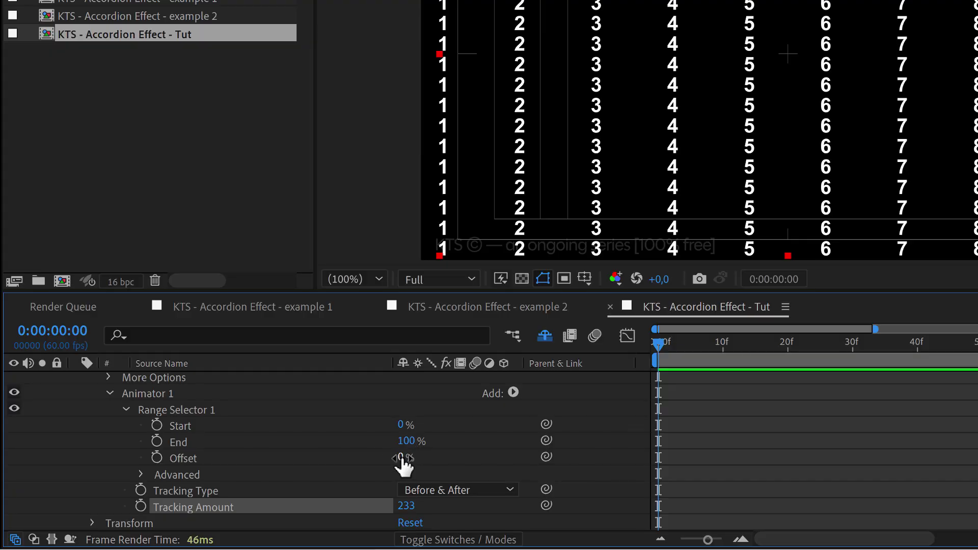
pyautogui.moveTo(403, 461); pyautogui.dragTo(421, 456)
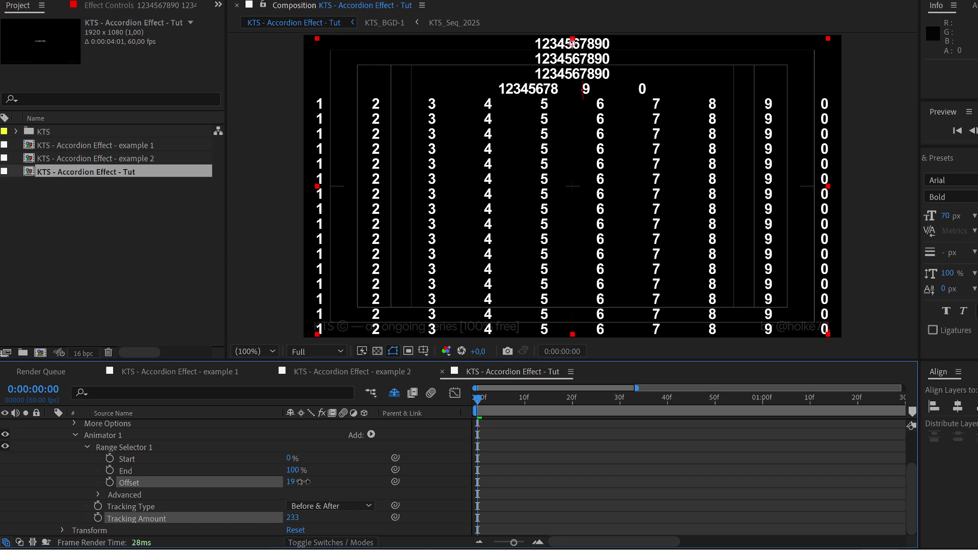
pyautogui.moveTo(304, 482); pyautogui.dragTo(316, 481)
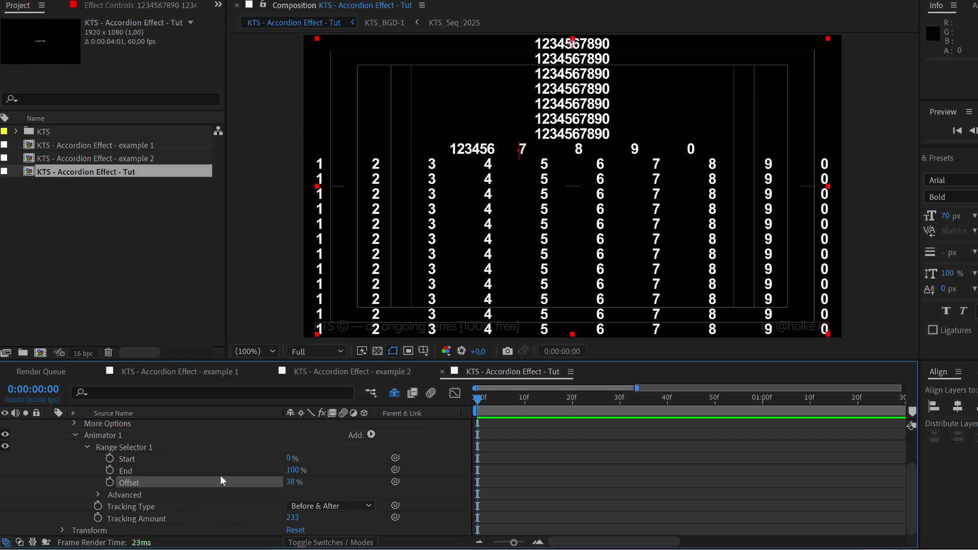
# - Preview the example 1 composition for reference
pyautogui.doubleClick(115, 145)
pyautogui.press('space')
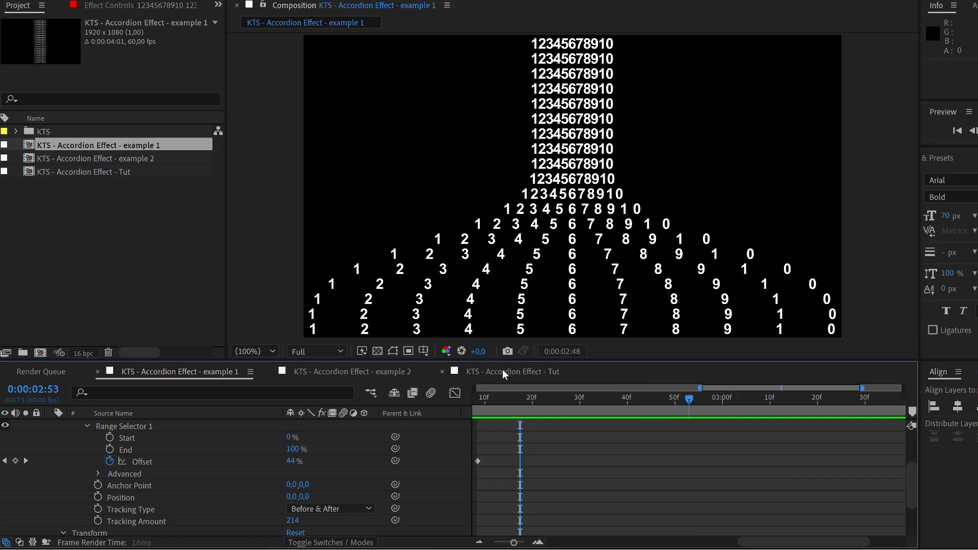
pyautogui.press('space')
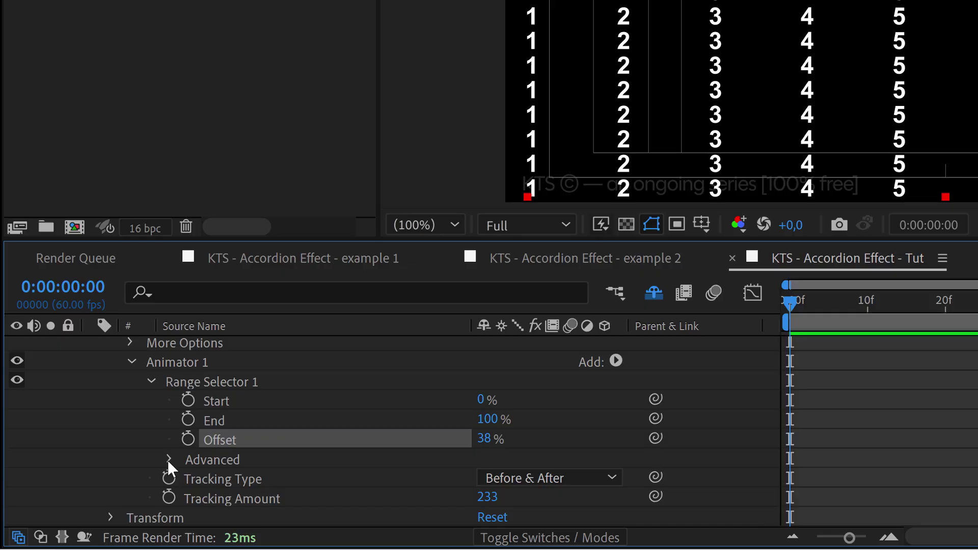
# - Expand Range Selector 1's Advanced settings and show the Shape options, keeping Smooth
pyautogui.click(169, 459)
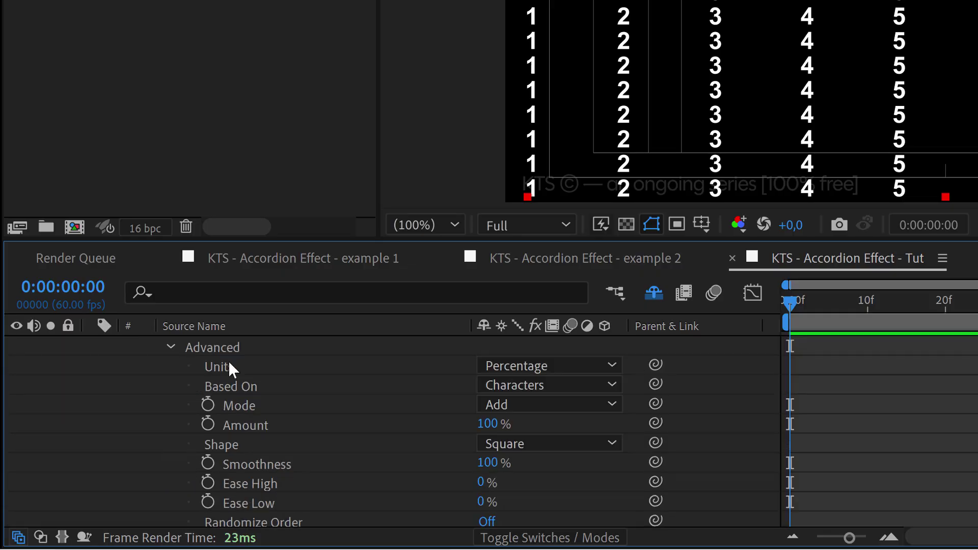
pyautogui.click(502, 445)
pyautogui.click(507, 425)
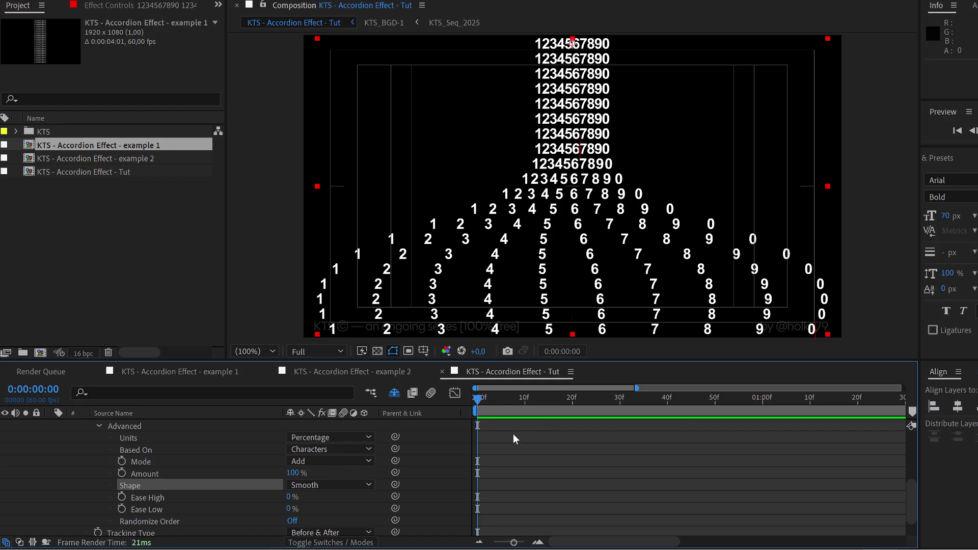
pyautogui.scroll(1, 136, 484)
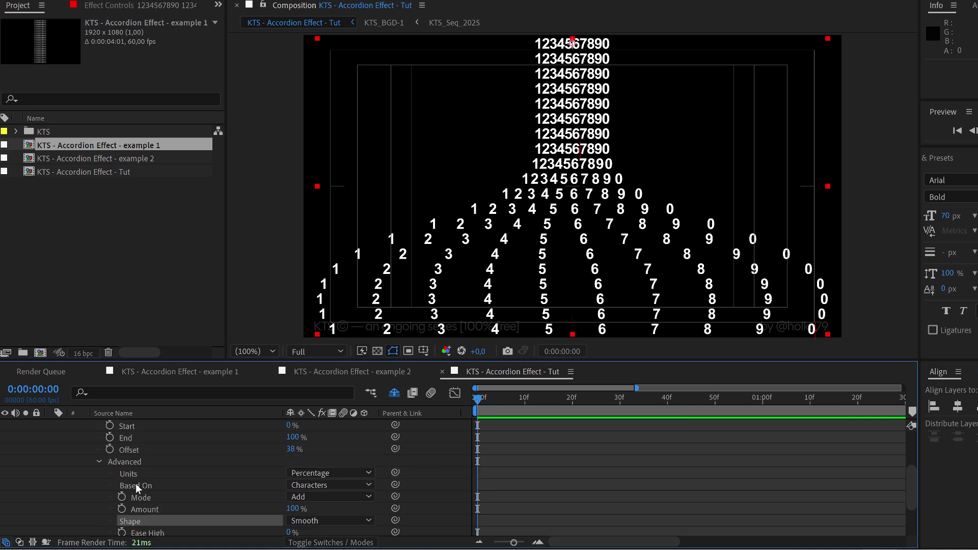
pyautogui.click(130, 460)
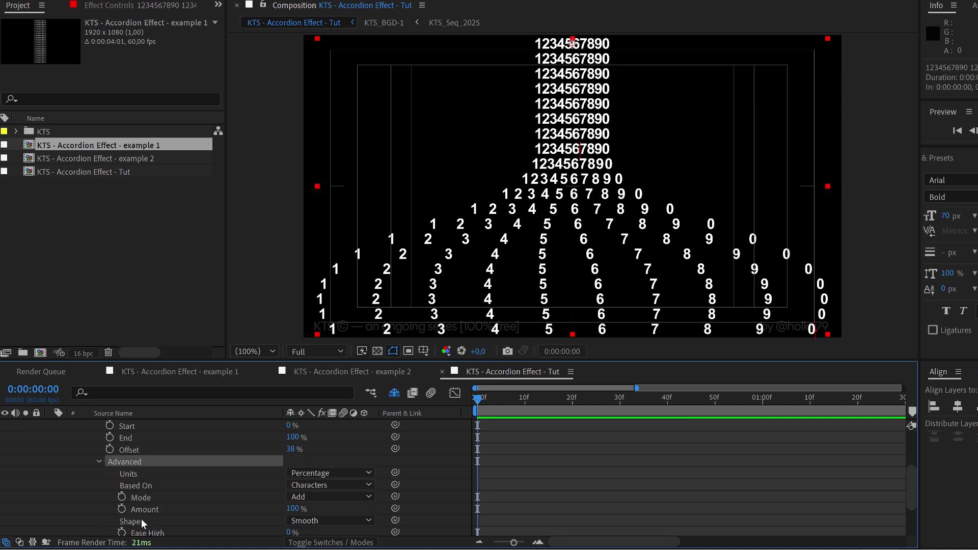
pyautogui.scroll(-1, 140, 512)
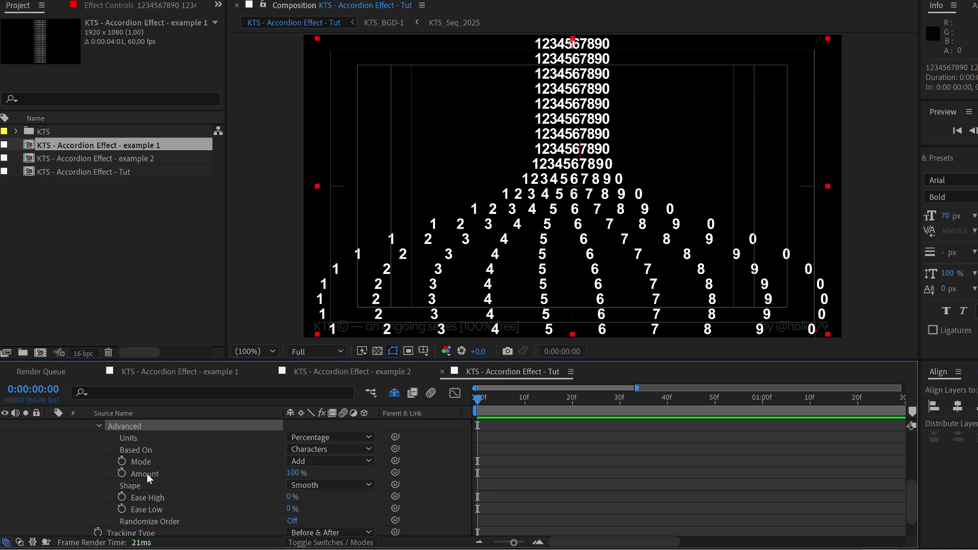
pyautogui.click(139, 485)
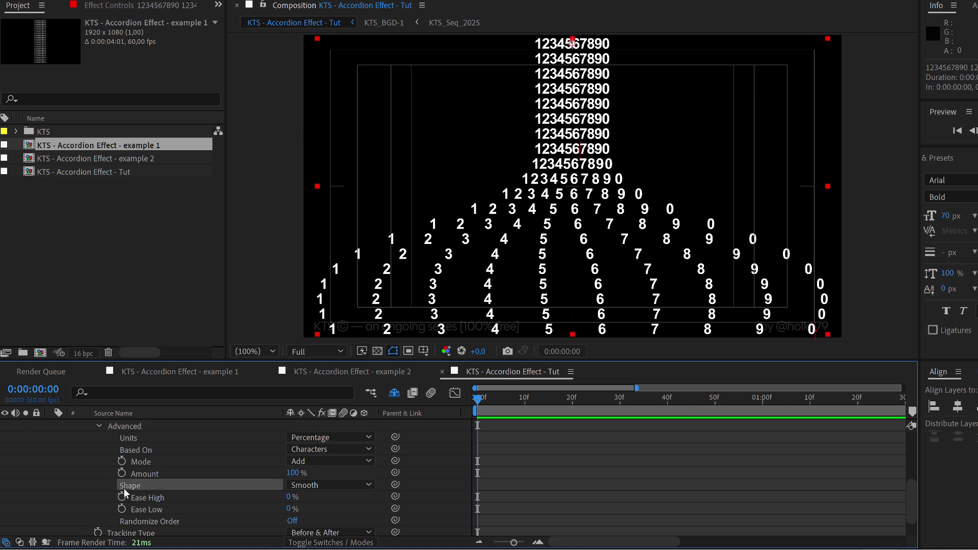
pyautogui.click(312, 482)
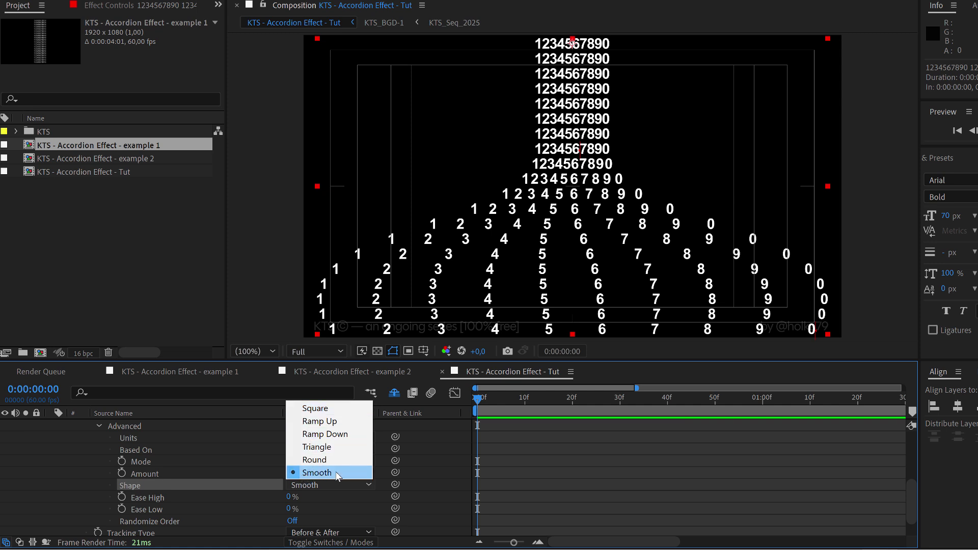
# - Set a starting Offset keyframe at 0f with a value of -100%
pyautogui.click(516, 463)
pyautogui.scroll(5, 462, 442)
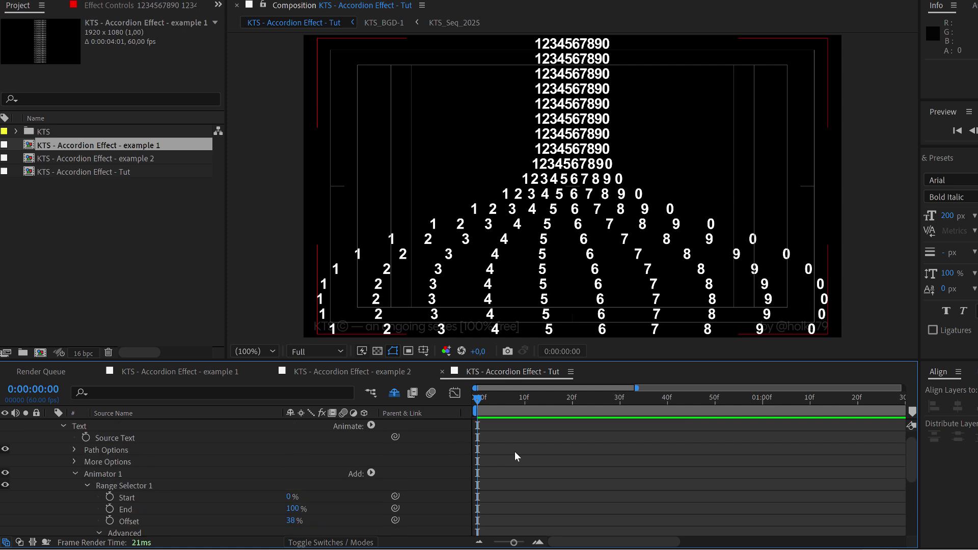
pyautogui.scroll(-3, 206, 485)
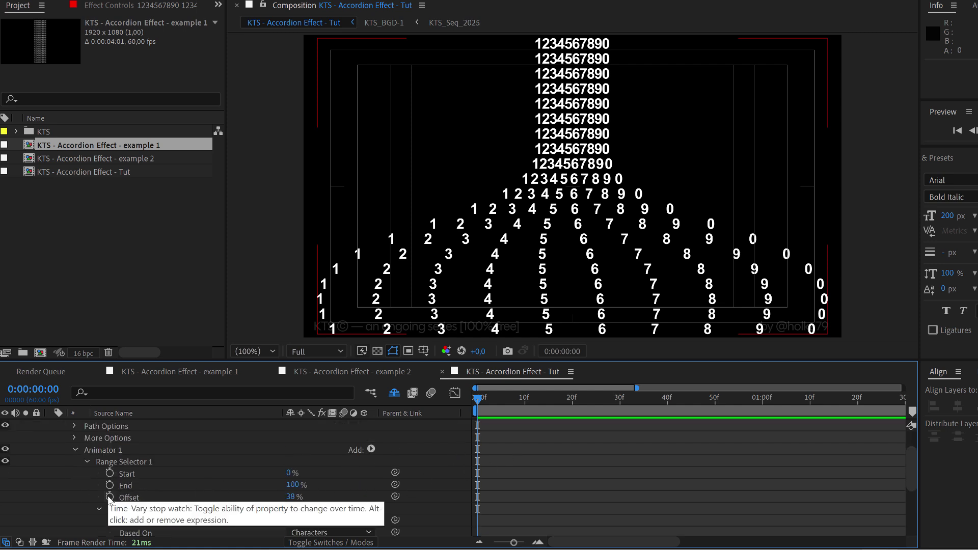
pyautogui.click(110, 497)
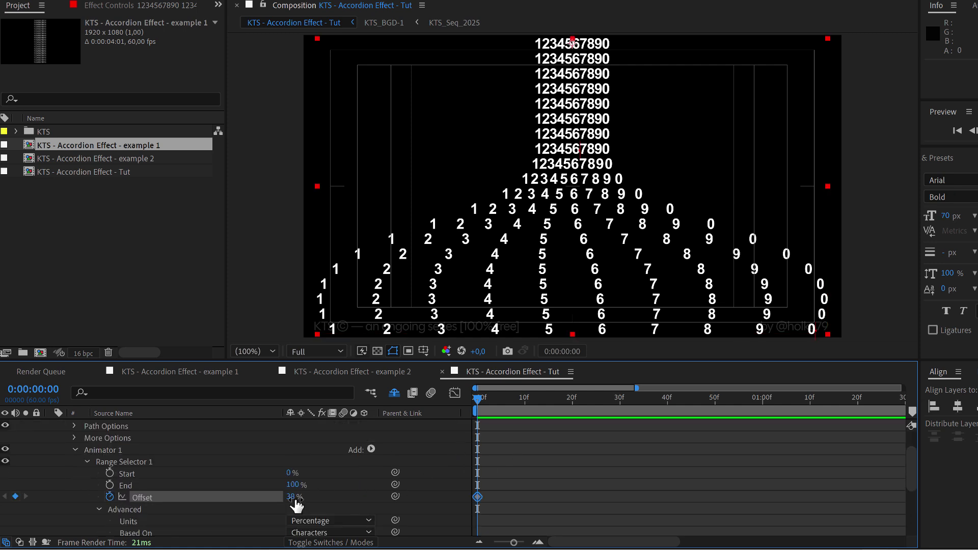
pyautogui.click(291, 496)
pyautogui.write('0')
pyautogui.press('Return')
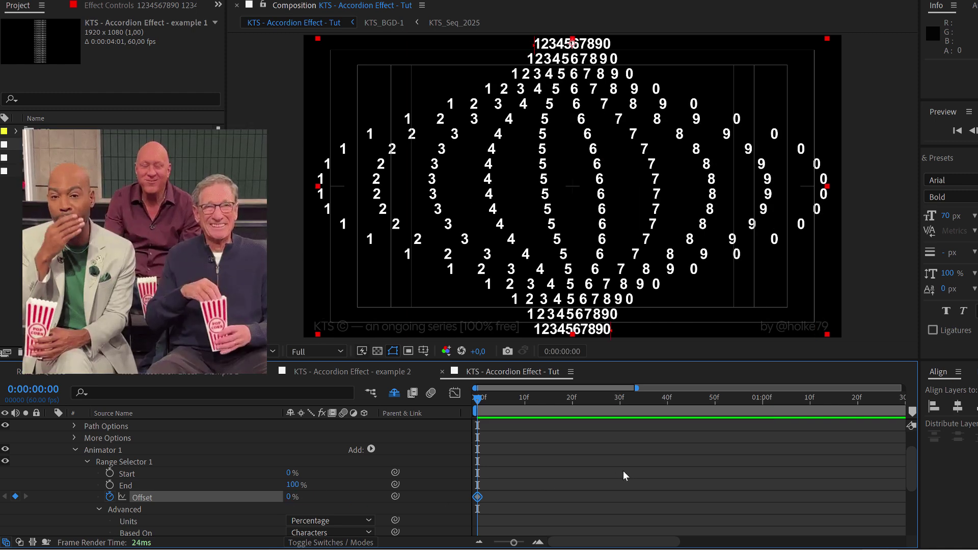
pyautogui.moveTo(290, 497); pyautogui.dragTo(219, 498)
# - Keyframe Offset at 100% at 0:00:02:00 and end the work area at 2 seconds
pyautogui.press('space')
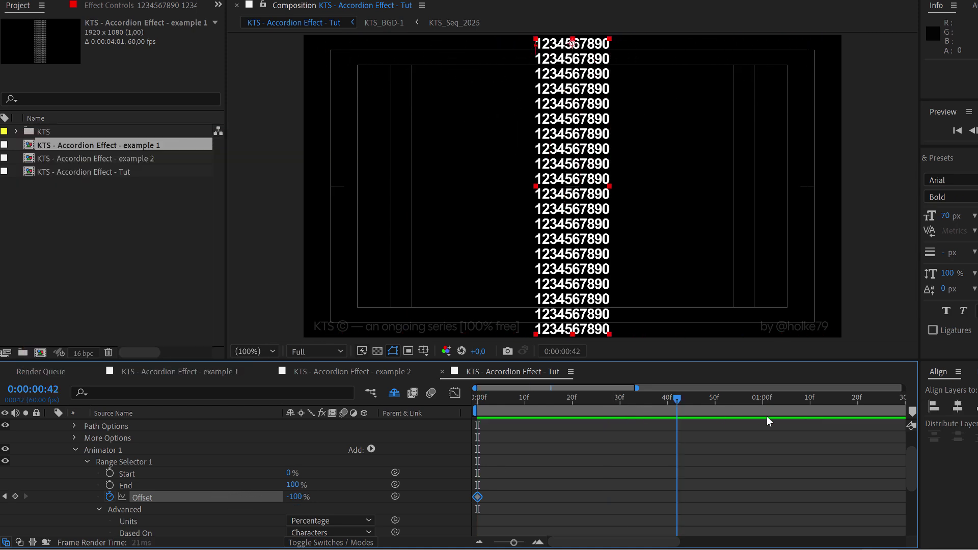
pyautogui.moveTo(509, 547)
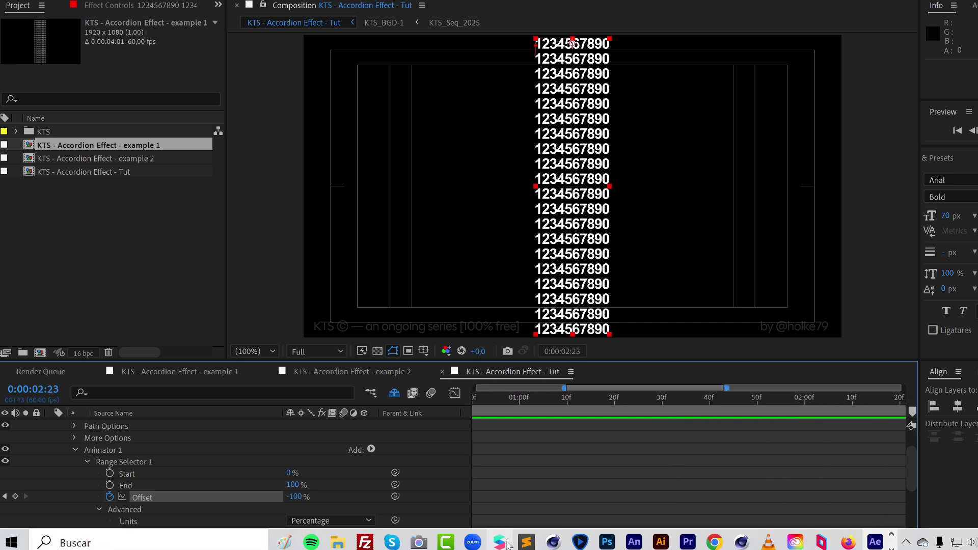
pyautogui.moveTo(513, 542); pyautogui.dragTo(496, 543)
pyautogui.moveTo(687, 401); pyautogui.dragTo(683, 402)
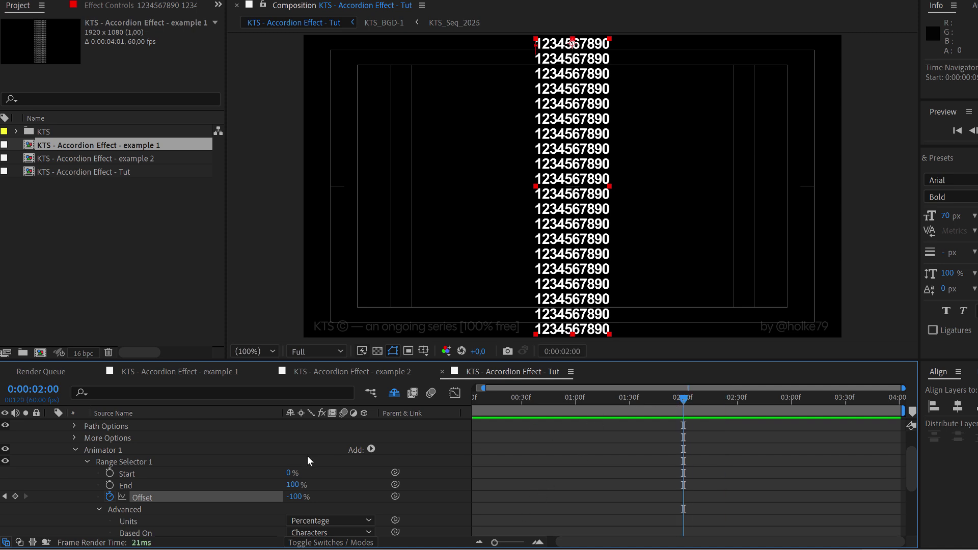
pyautogui.moveTo(295, 501); pyautogui.dragTo(309, 492)
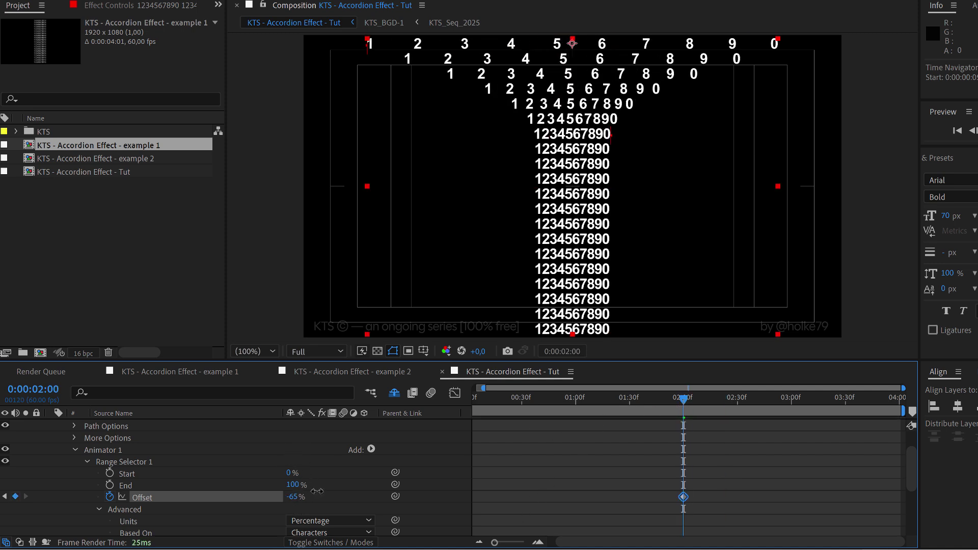
pyautogui.moveTo(317, 491); pyautogui.dragTo(425, 485)
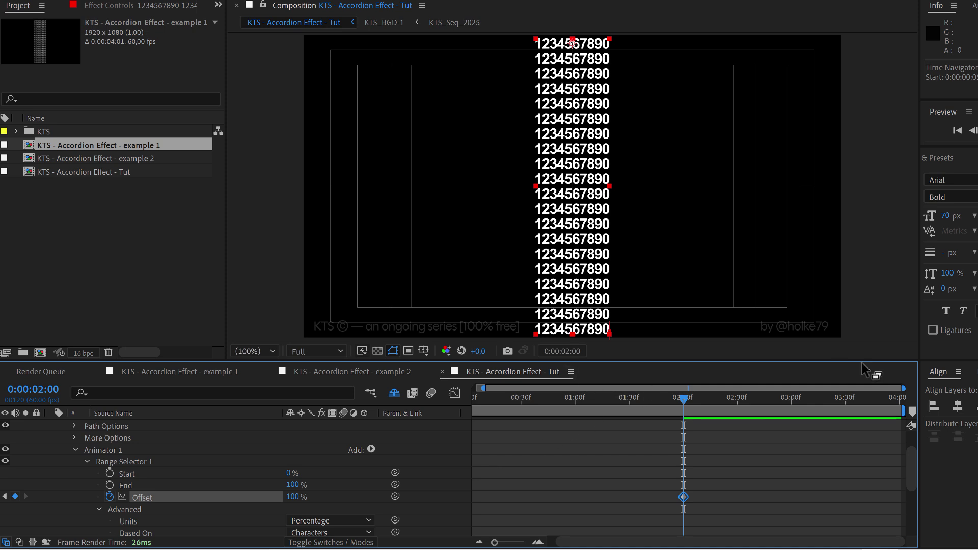
pyautogui.moveTo(903, 411); pyautogui.dragTo(685, 411)
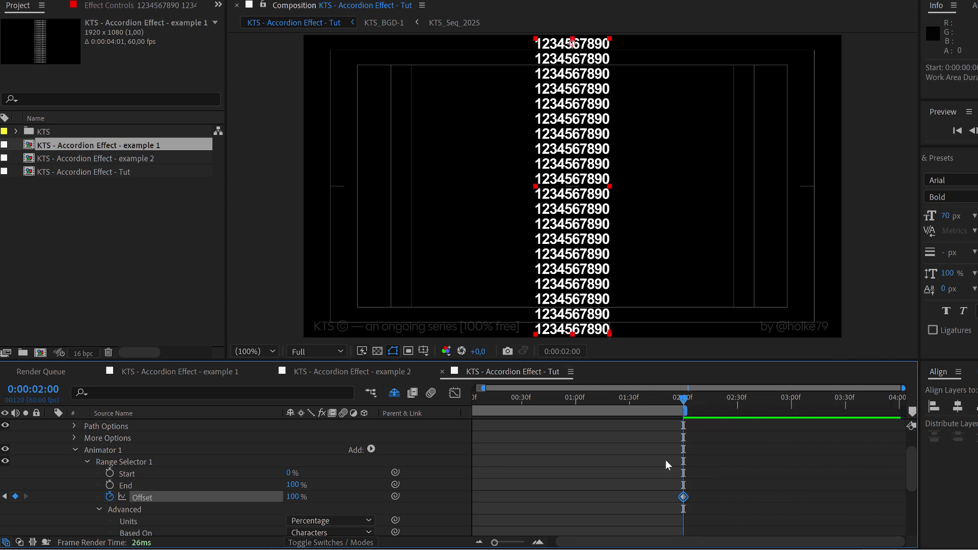
# - Play a preview of the animation, then park the playhead at 0:00:01:01
pyautogui.click(480, 542)
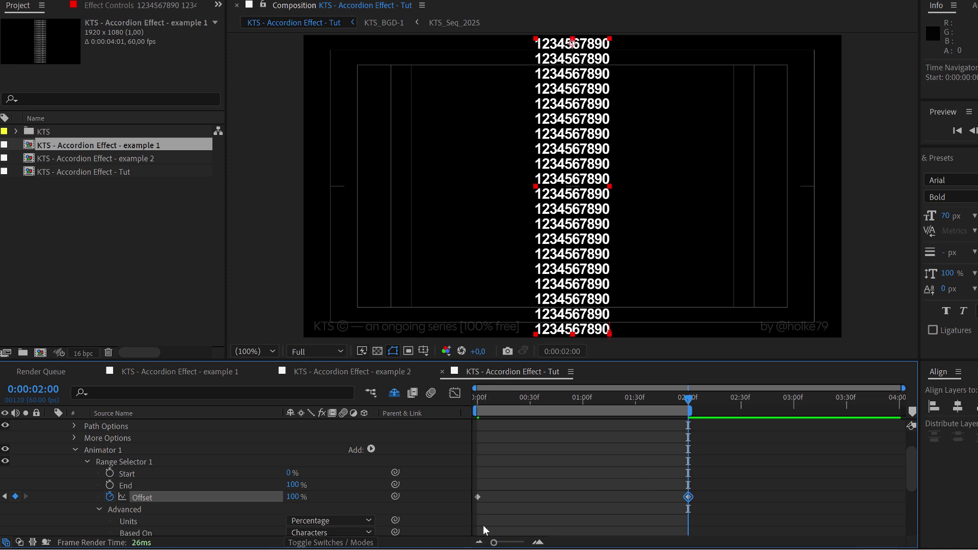
pyautogui.press('space')
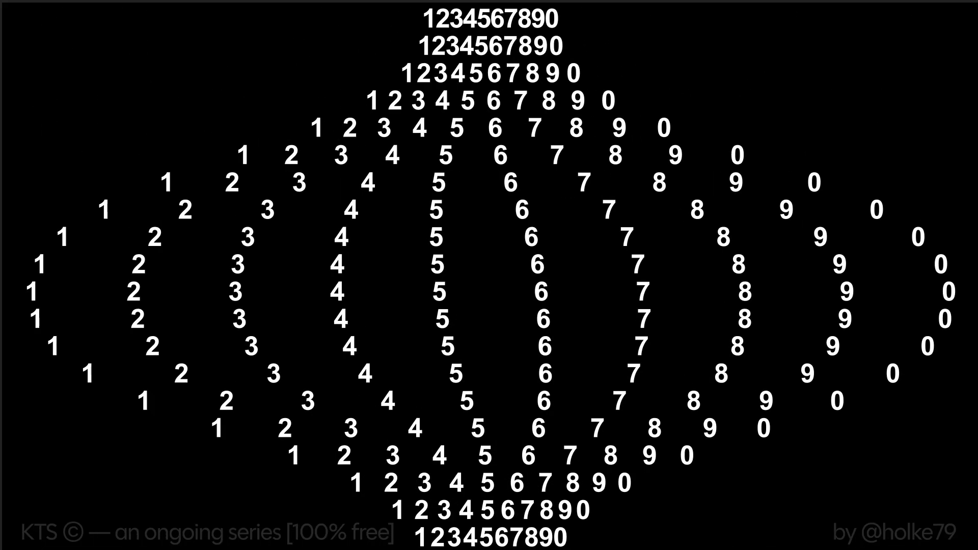
pyautogui.press('space')
pyautogui.moveTo(503, 400); pyautogui.dragTo(584, 403)
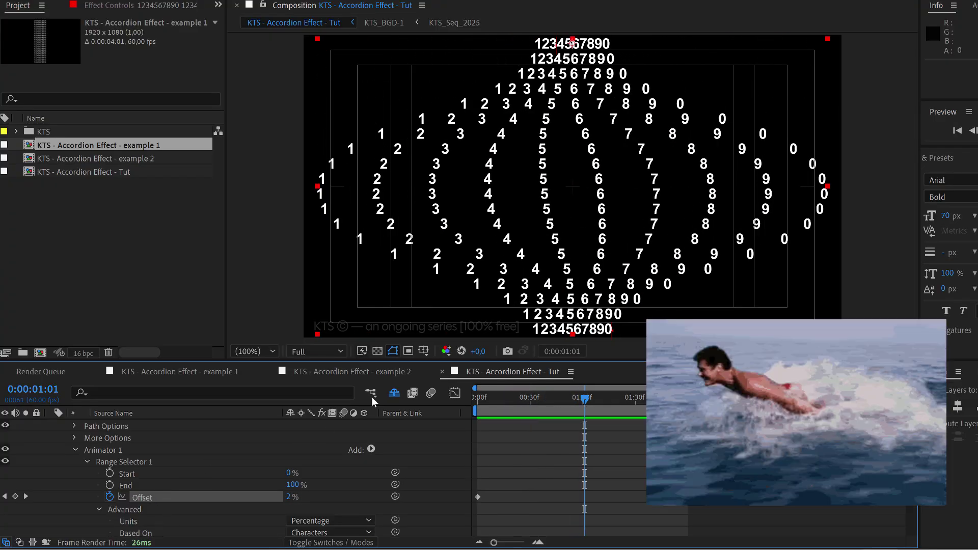
# - Add an RGB Fill Color property to Animator 1
pyautogui.click(84, 451)
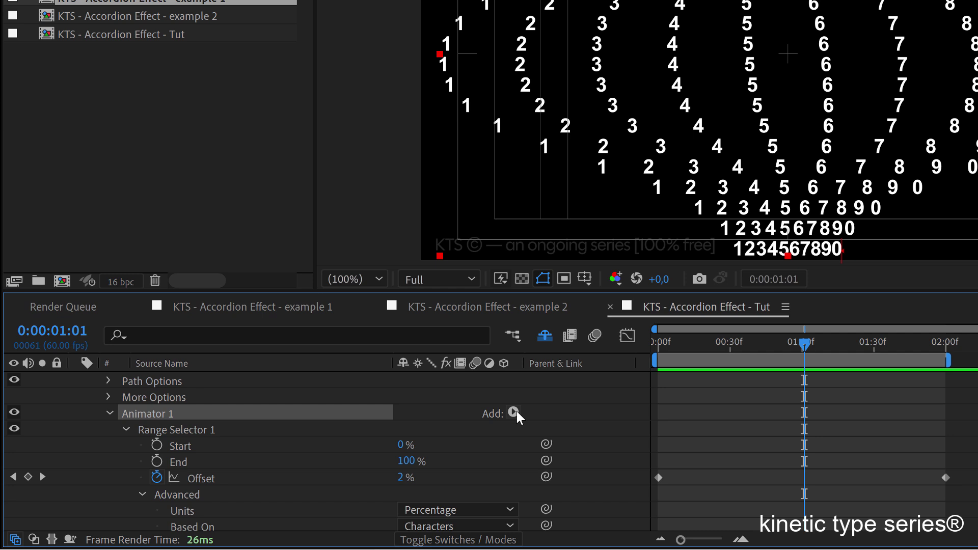
pyautogui.click(371, 448)
pyautogui.moveTo(383, 453)
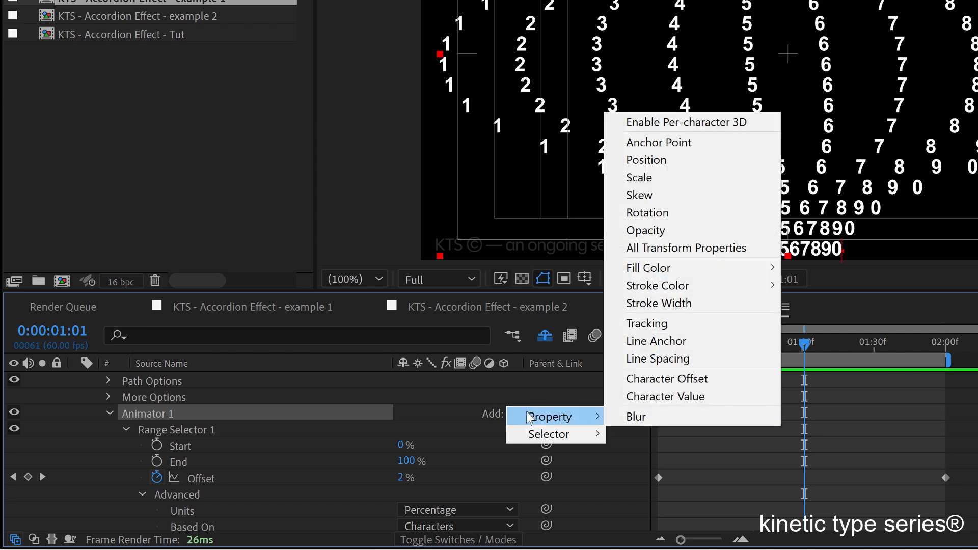
pyautogui.moveTo(680, 267)
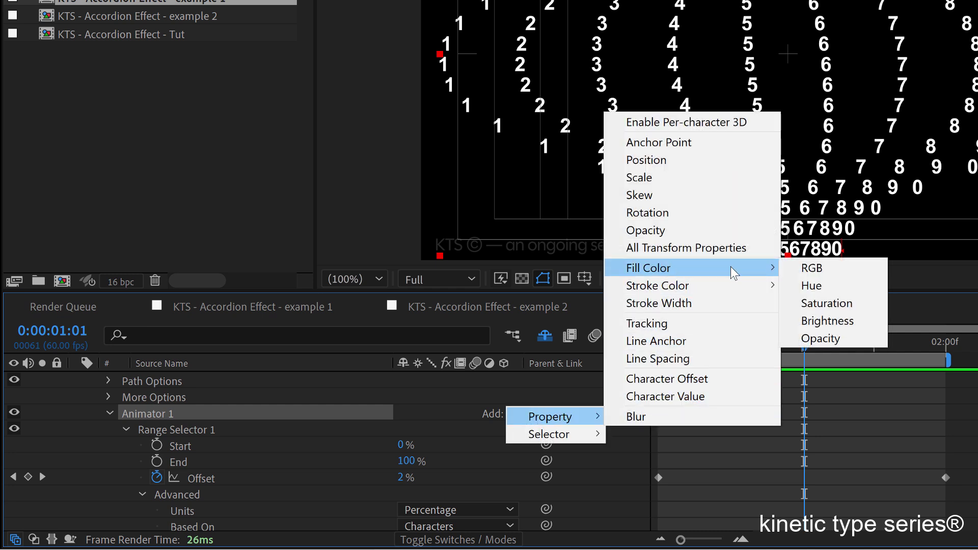
pyautogui.click(813, 275)
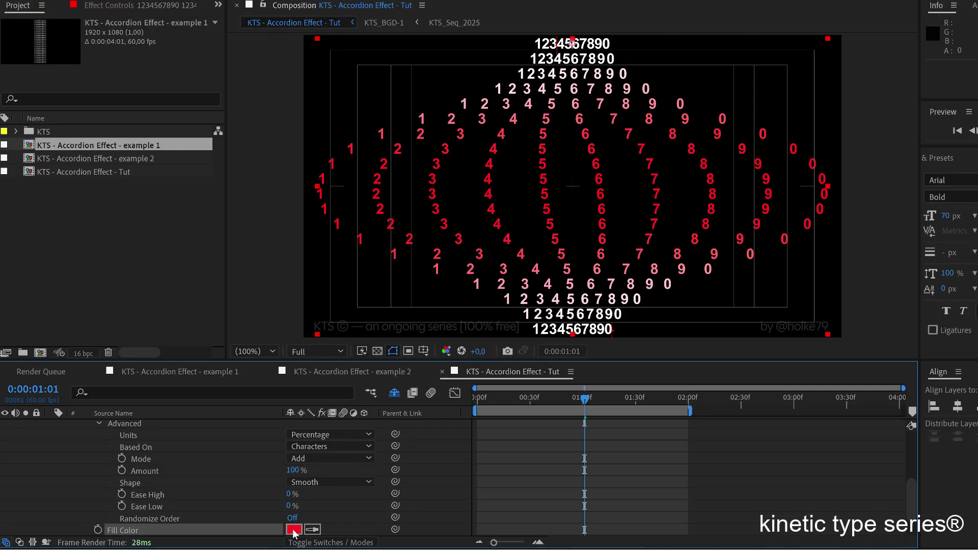
# - Set the animator's fill colour to cyan 00FFFA
pyautogui.click(406, 521)
pyautogui.click(558, 268)
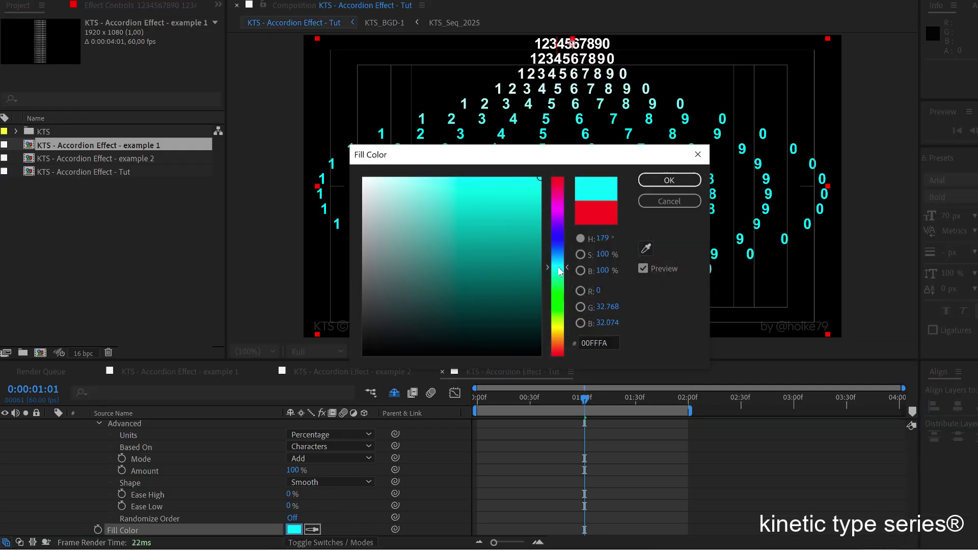
pyautogui.click(657, 178)
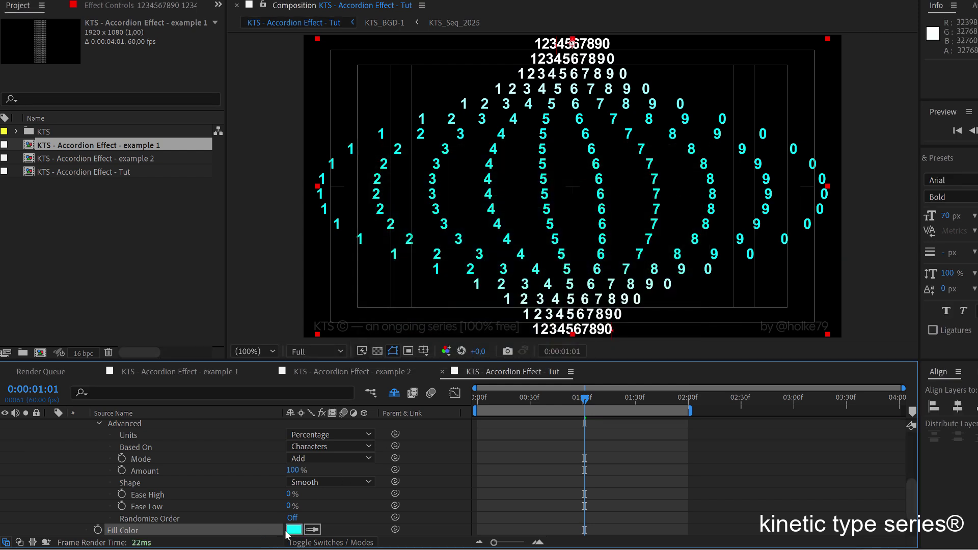
# - Preview the eighteen-line cyan accordion animation, then stop playback
pyautogui.press('space')
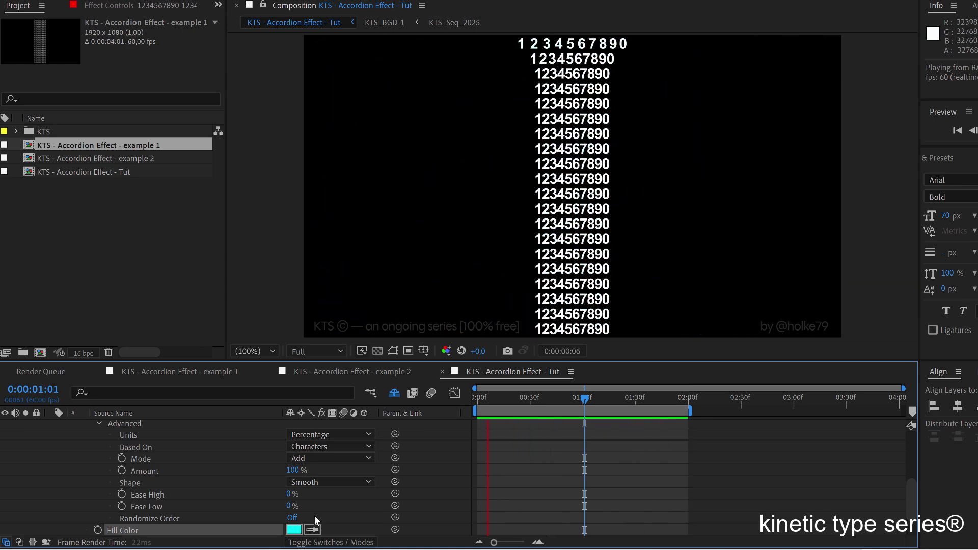
pyautogui.press('space')
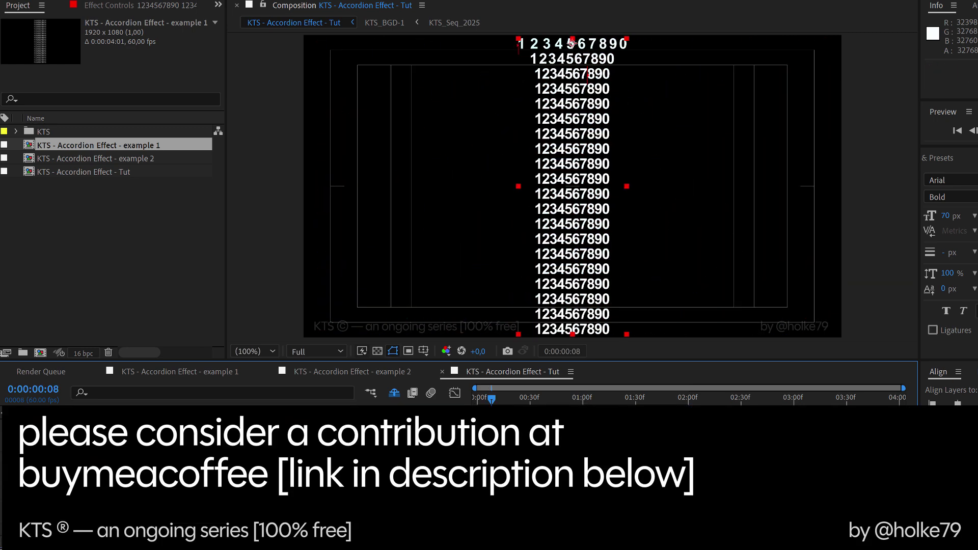